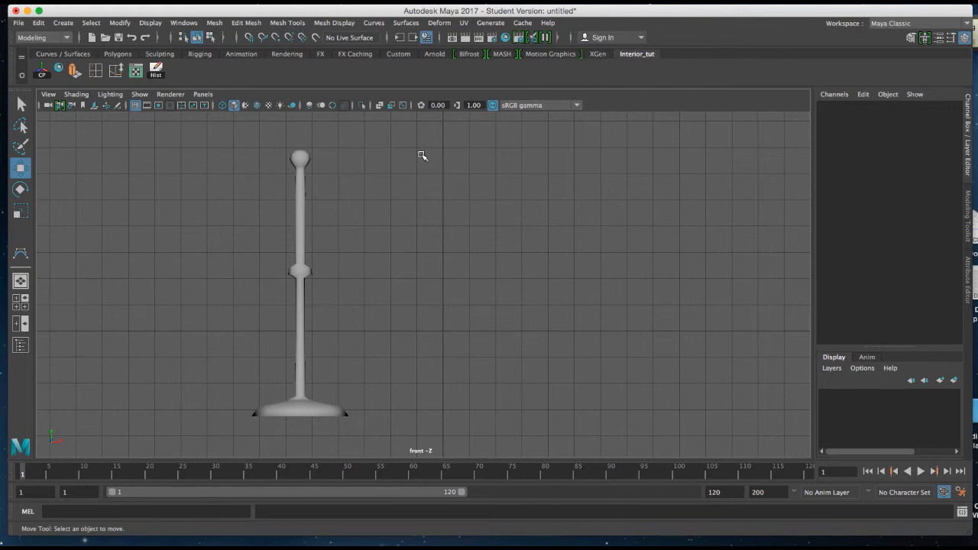
key(space)
key(space)
click(321, 155)
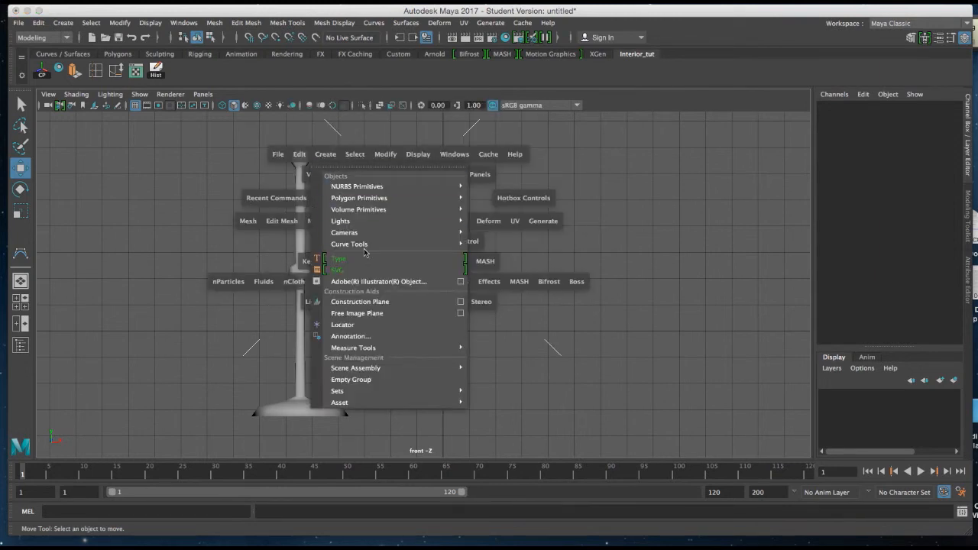
mouse_move(367, 249)
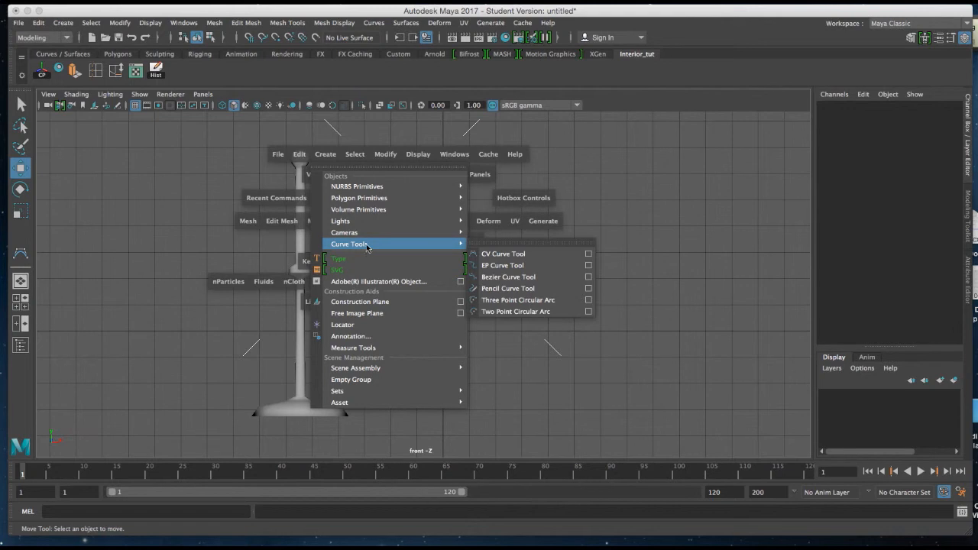
click(589, 253)
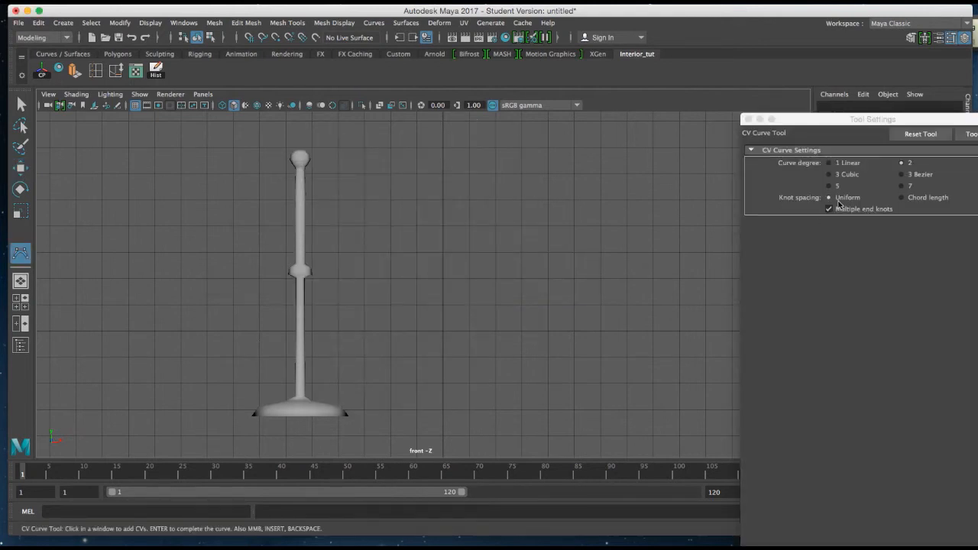
drag(864, 120, 854, 90)
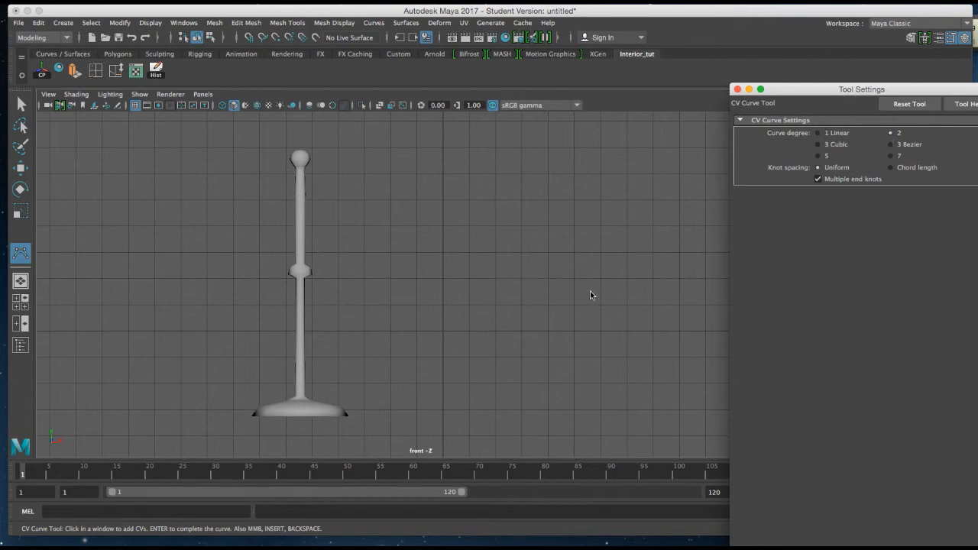
click(737, 91)
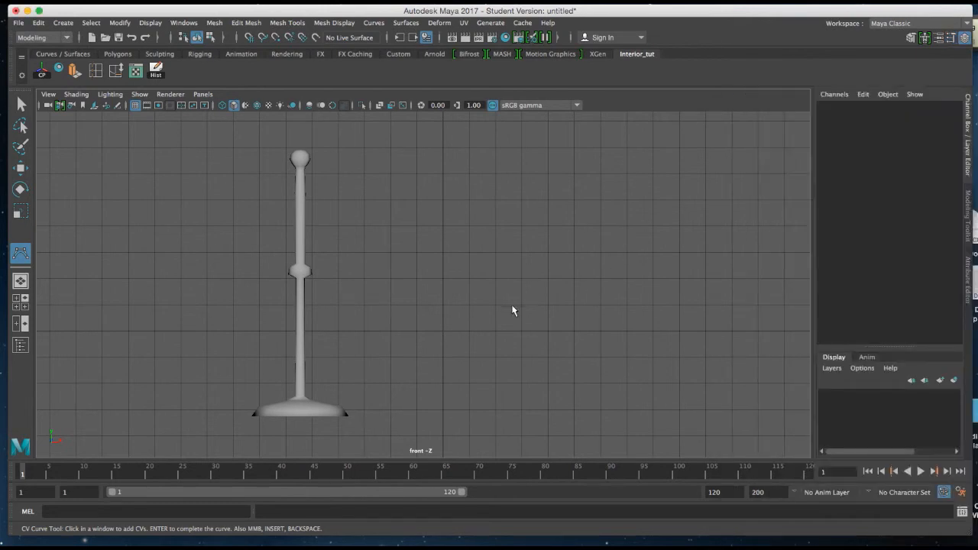
- Activate the CV Curve Tool with its settings reset to defaults and the curve degree set to 2
key(space)
click(440, 254)
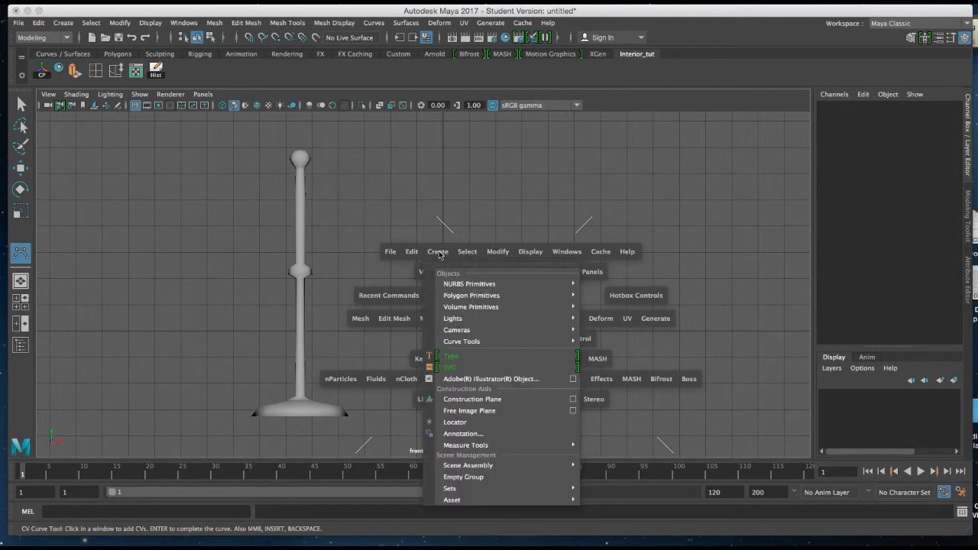
mouse_move(489, 341)
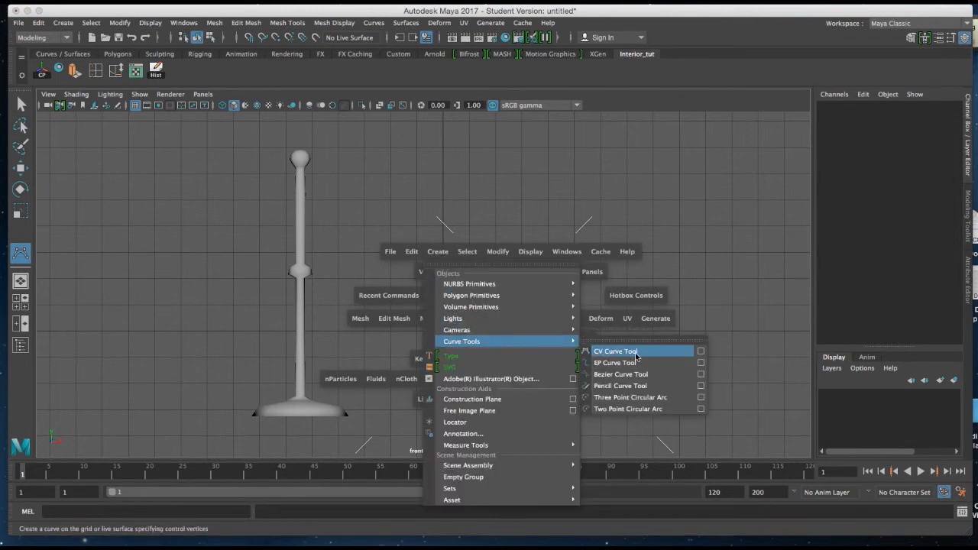
click(699, 352)
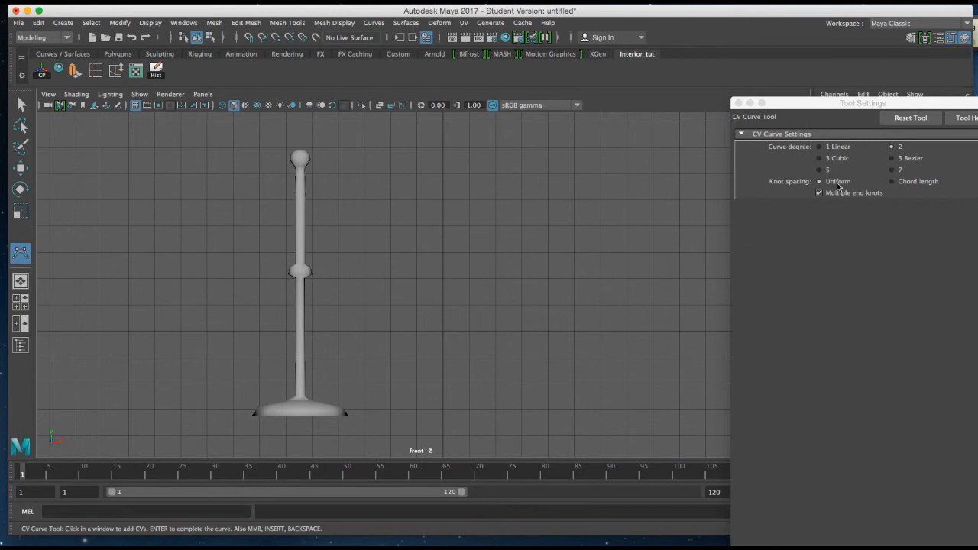
click(909, 119)
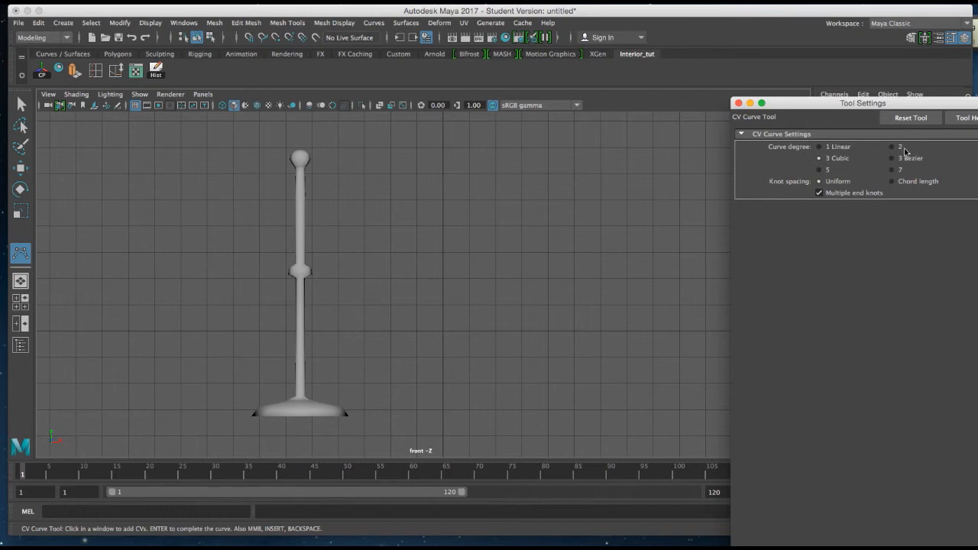
click(890, 148)
- Draw the base profile from the vertical centre axis outward, around the rounded rim, and back in to the start of the pole
alt+right_drag(452, 197, 451, 222)
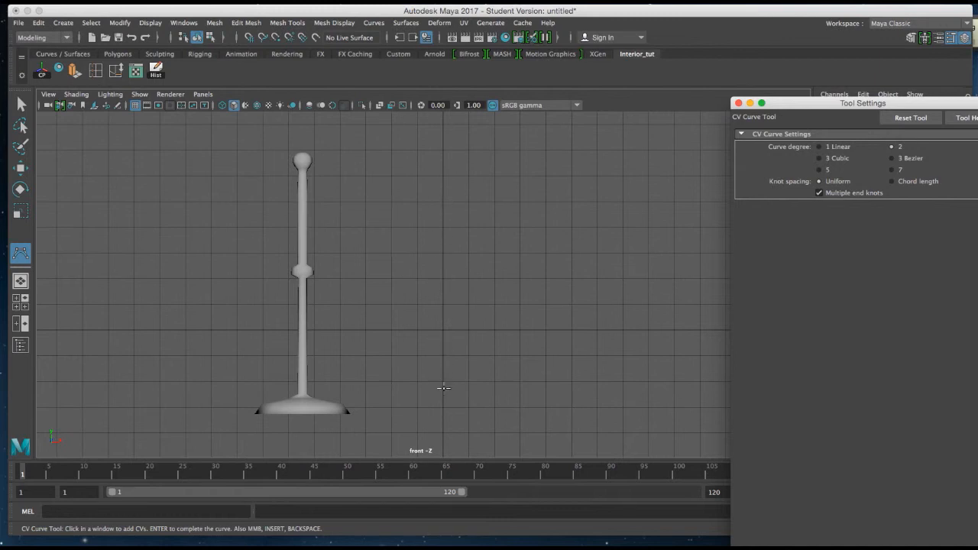
mouse_move(441, 405)
alt+right_down()
mouse_move(436, 372)
mouse_move(439, 395)
alt+right_up()
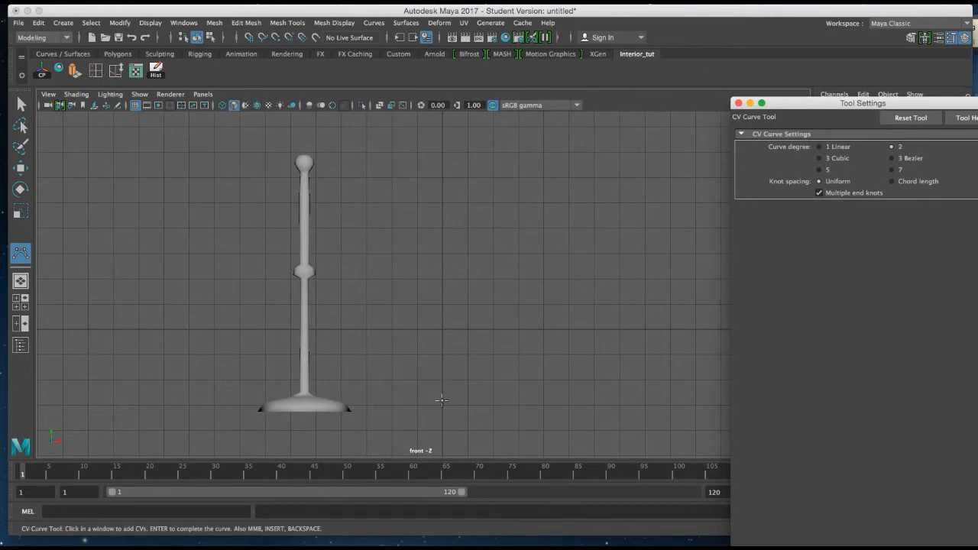
click(443, 401)
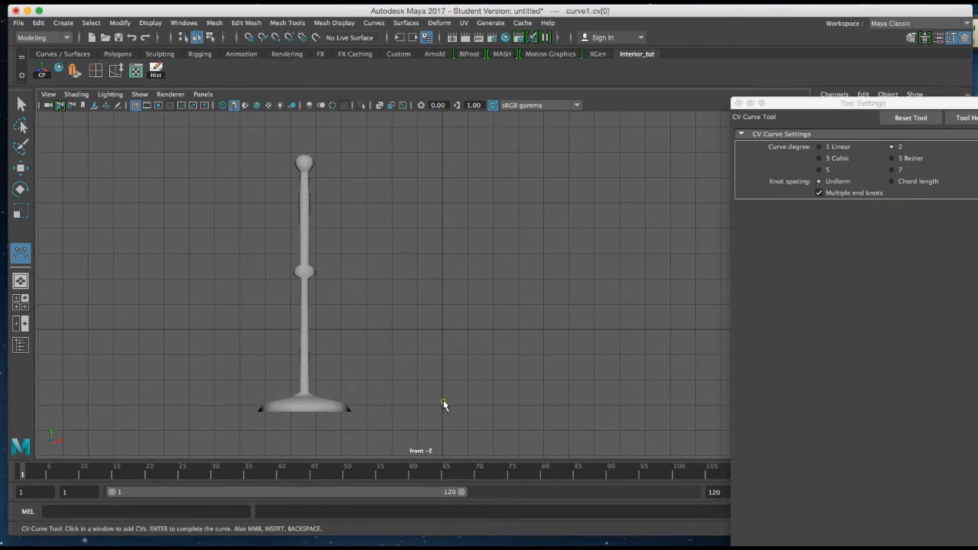
click(459, 400)
click(479, 401)
click(495, 400)
click(498, 398)
click(491, 393)
click(479, 391)
click(460, 387)
click(453, 387)
click(451, 378)
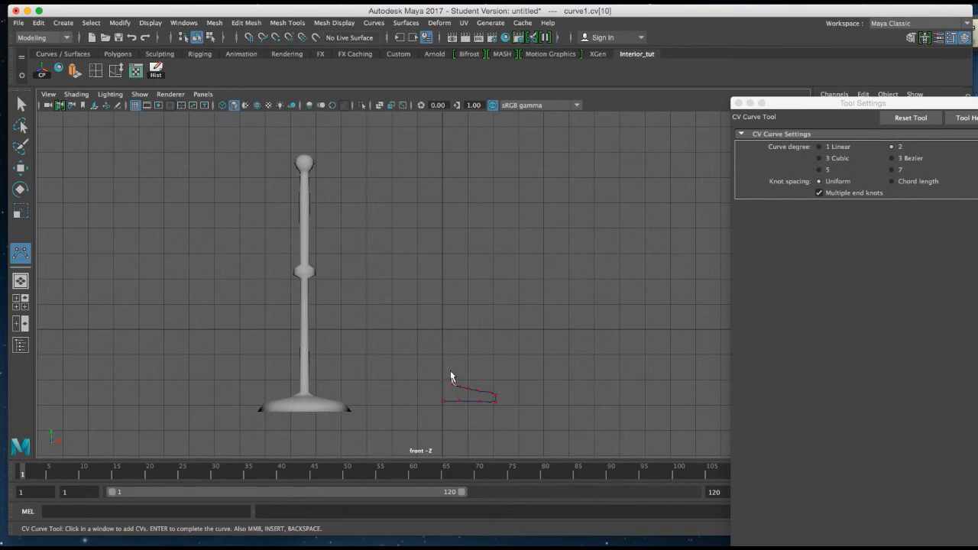
- Continue the curve up the pole, adding a small bulge for the middle ring and a straight upper section
click(450, 267)
click(457, 264)
click(456, 262)
click(451, 257)
click(451, 253)
click(448, 179)
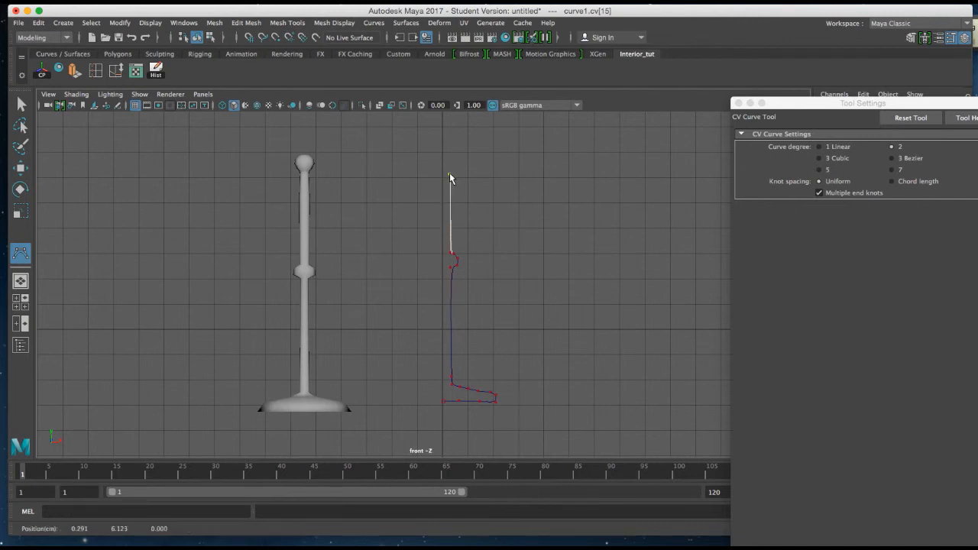
- Shape the rounded top knob back to the centre axis and complete the profile curve
click(454, 158)
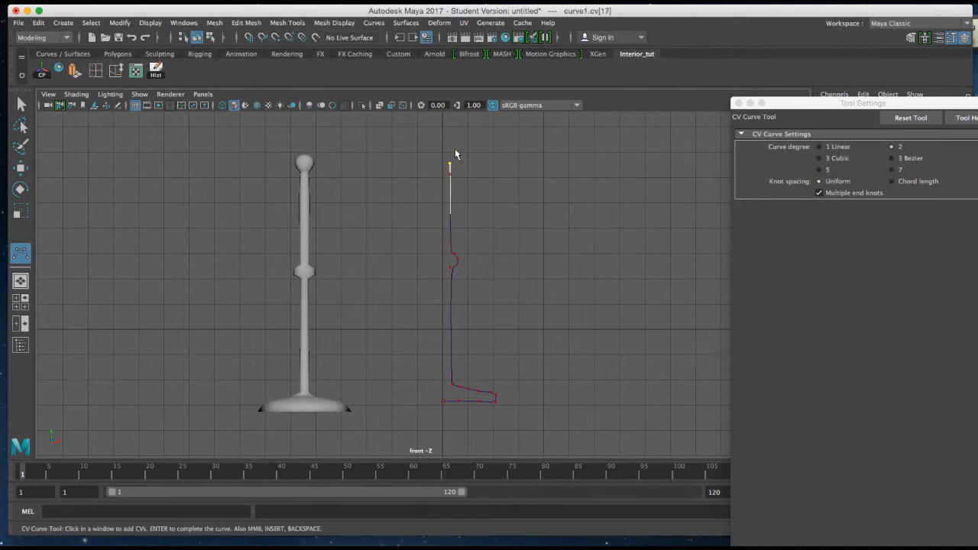
click(455, 154)
click(461, 146)
click(460, 137)
click(449, 134)
click(445, 136)
key(w)
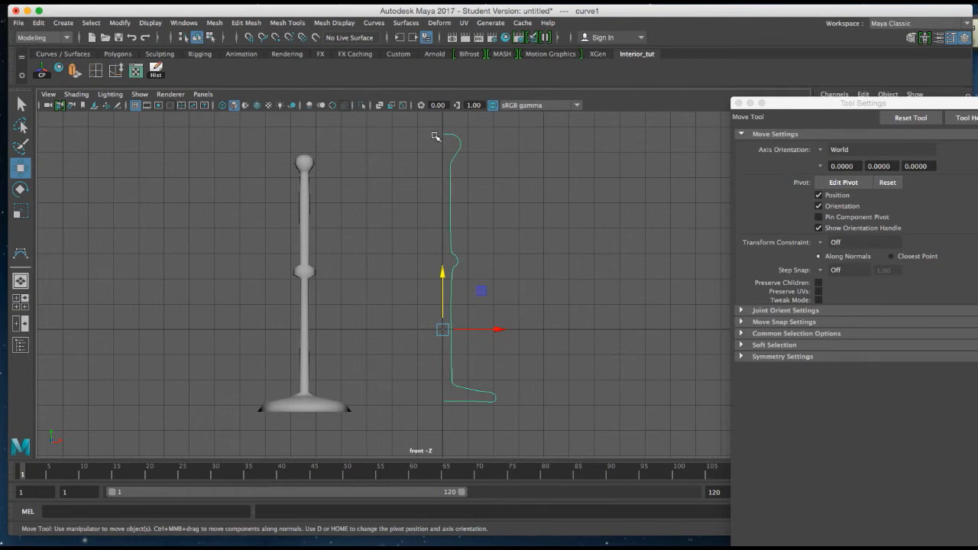
- Raise the two control vertices at the profile curve's top end to about Y 7.83, ending in object mode
right_click(449, 193)
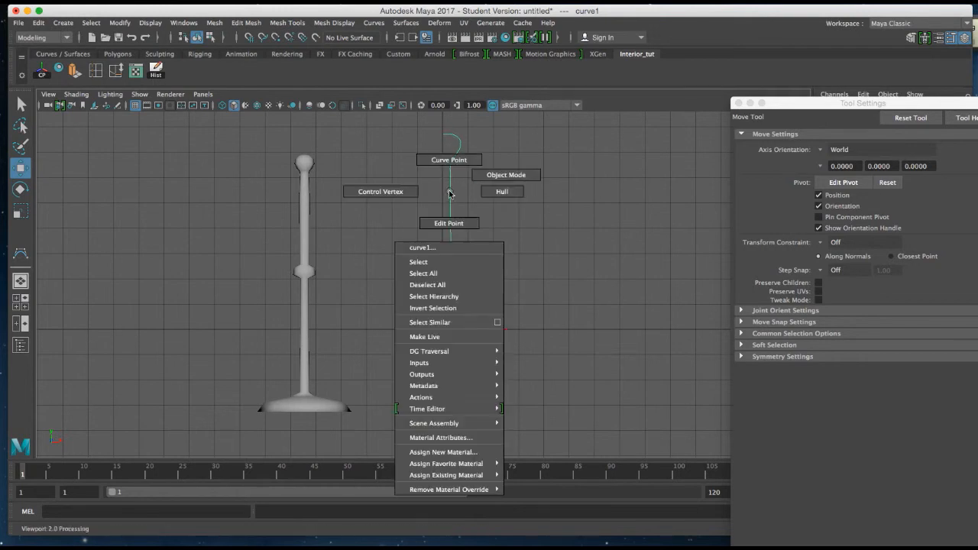
click(405, 192)
mouse_move(428, 124)
mouse_down()
mouse_move(446, 133)
mouse_move(446, 118)
mouse_move(445, 129)
mouse_up()
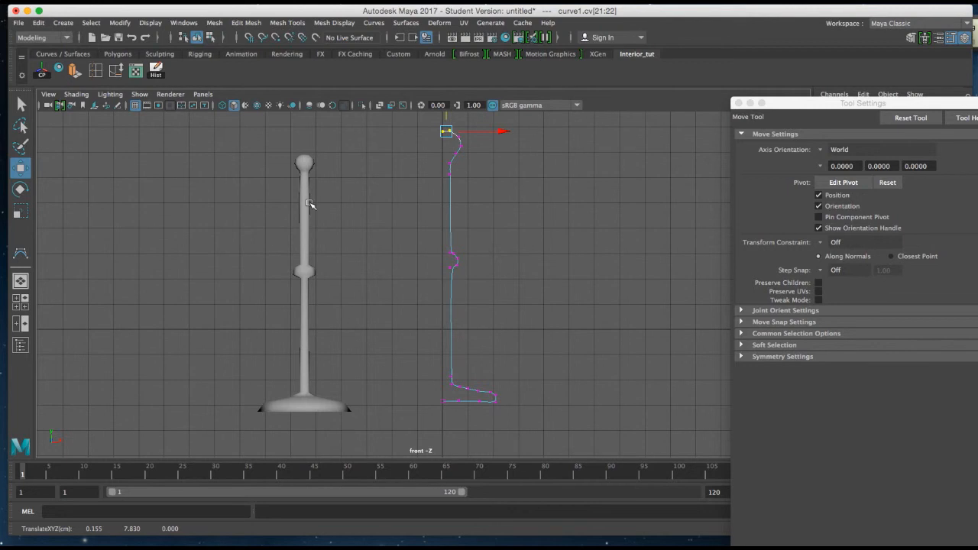
right_click(451, 213)
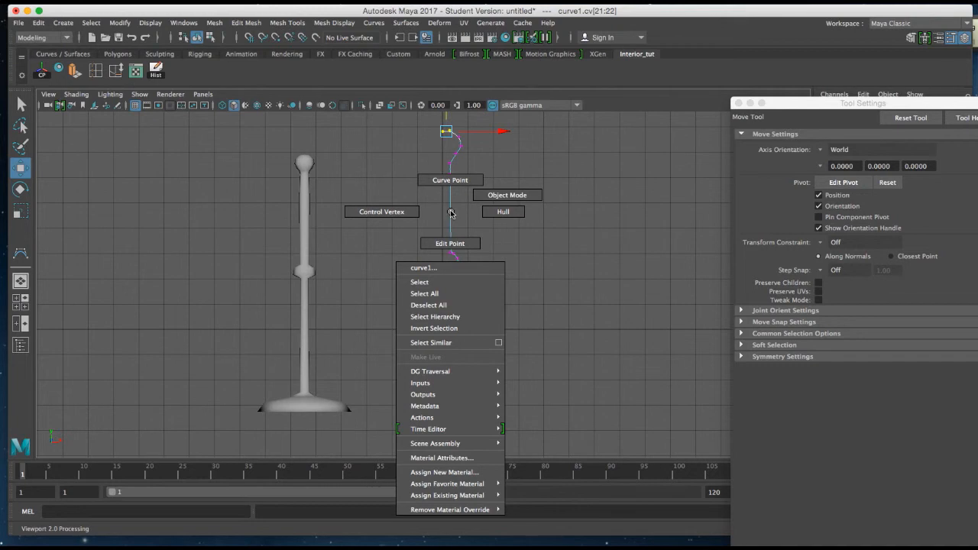
click(497, 196)
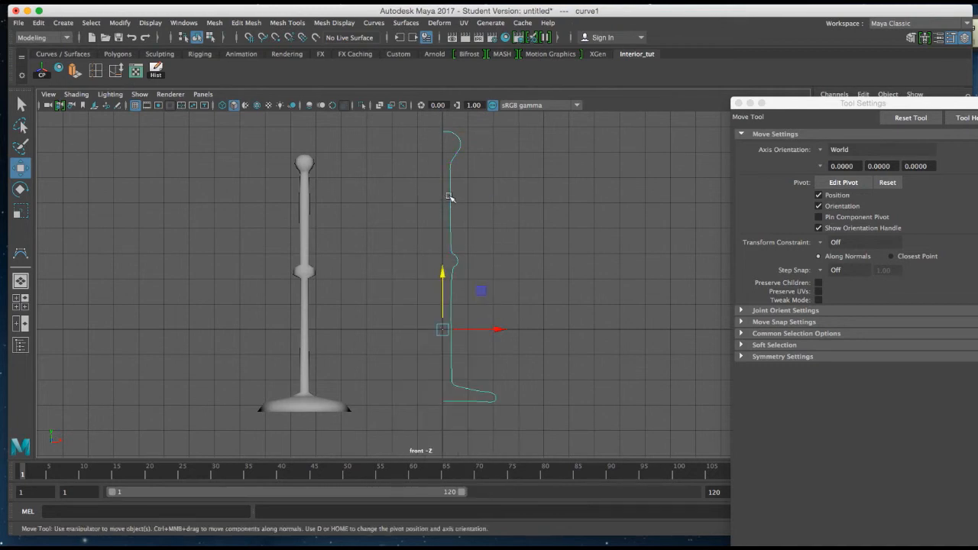
- Reset the Revolve options and set the output to Polygons, type Quads, with the Control points tessellation method
key(space)
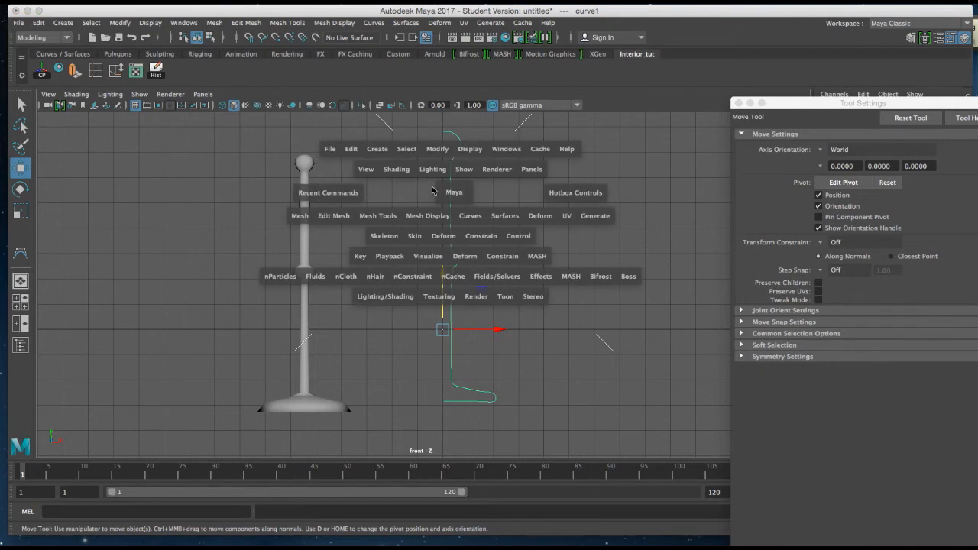
click(502, 219)
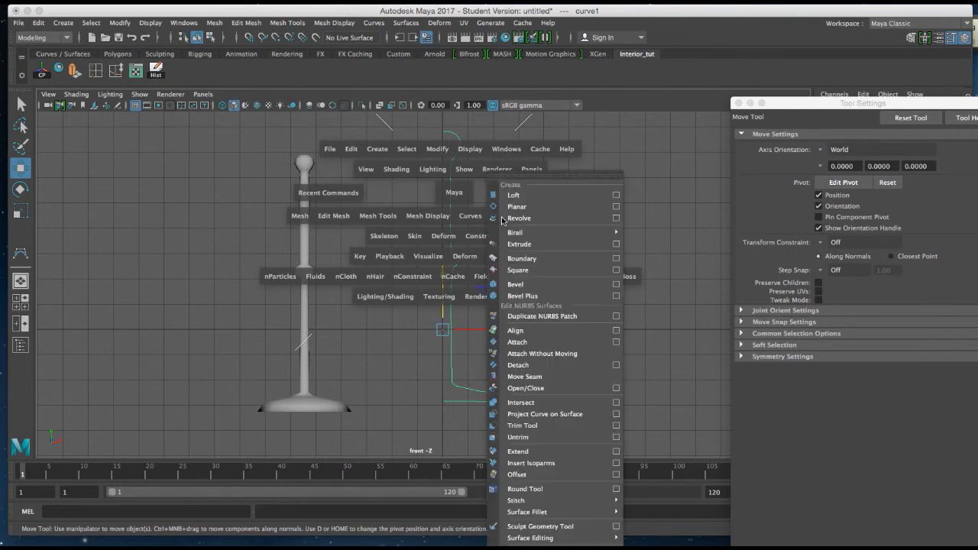
click(616, 218)
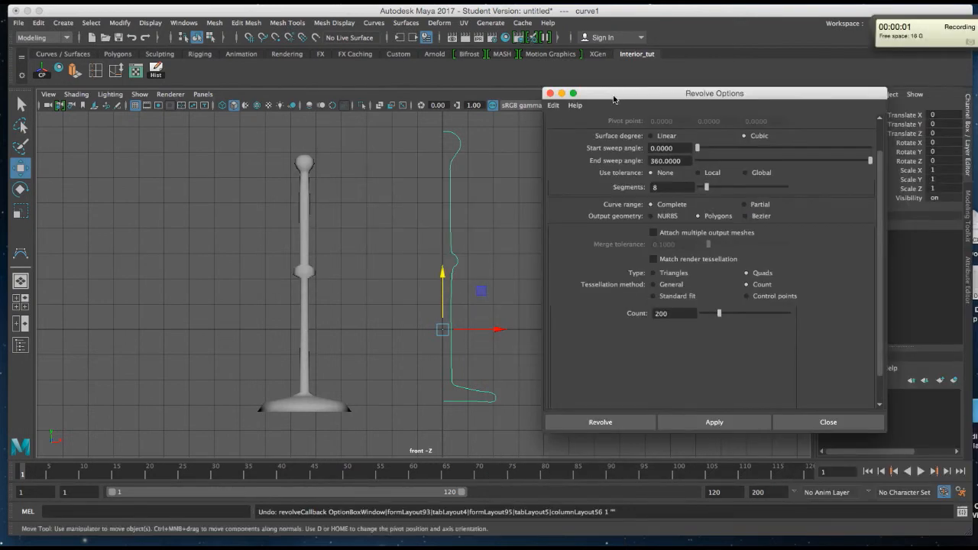
click(553, 106)
click(579, 128)
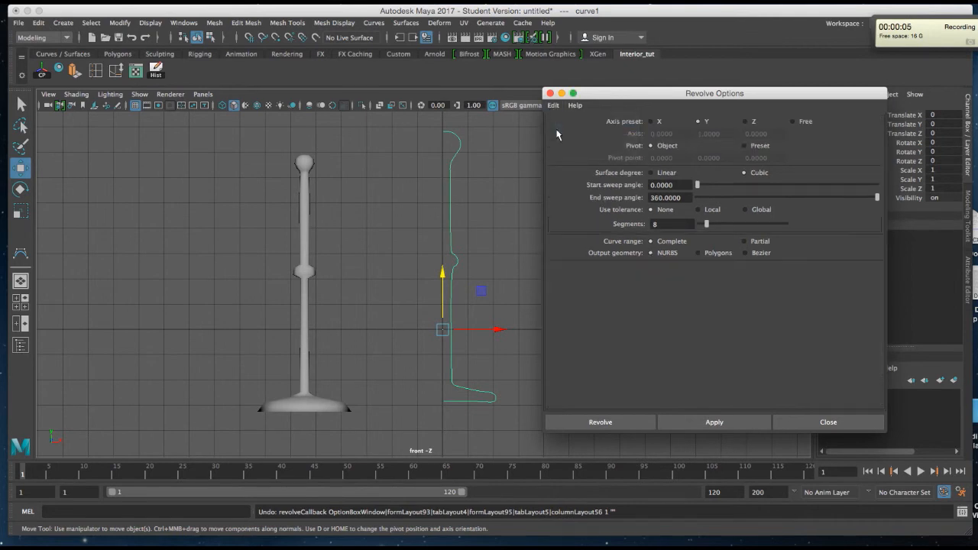
click(698, 253)
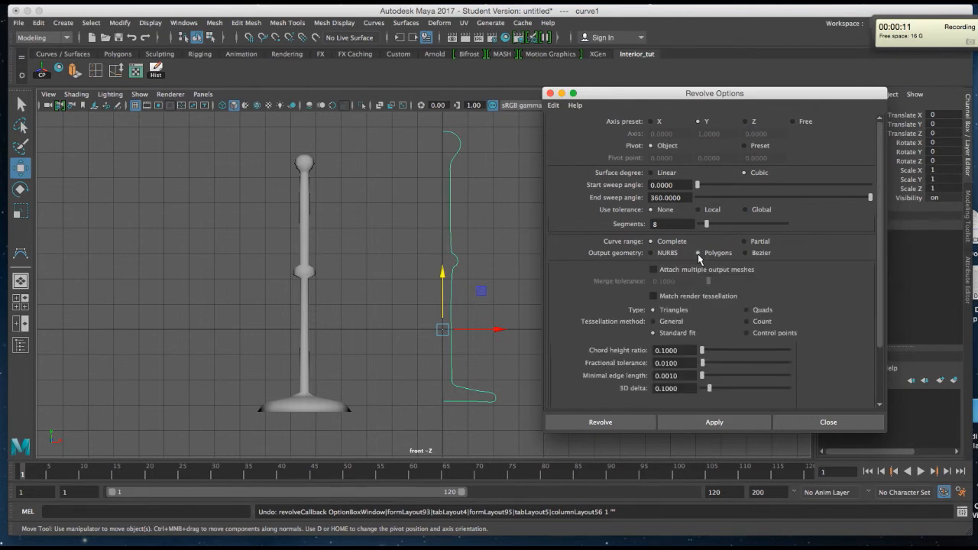
click(747, 310)
click(747, 334)
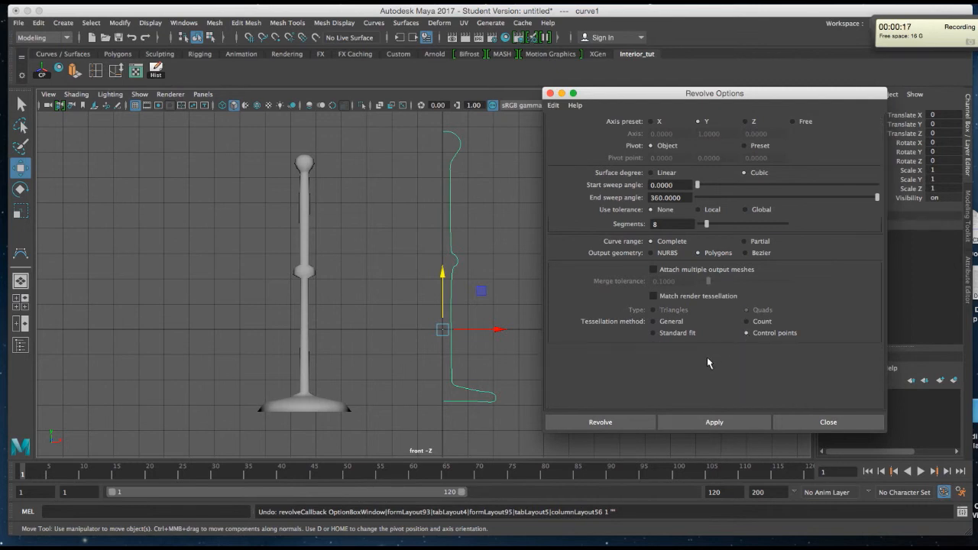
- Revolve the profile curve 360 degrees around the Y axis with 8 segments and close the Revolve options
click(711, 422)
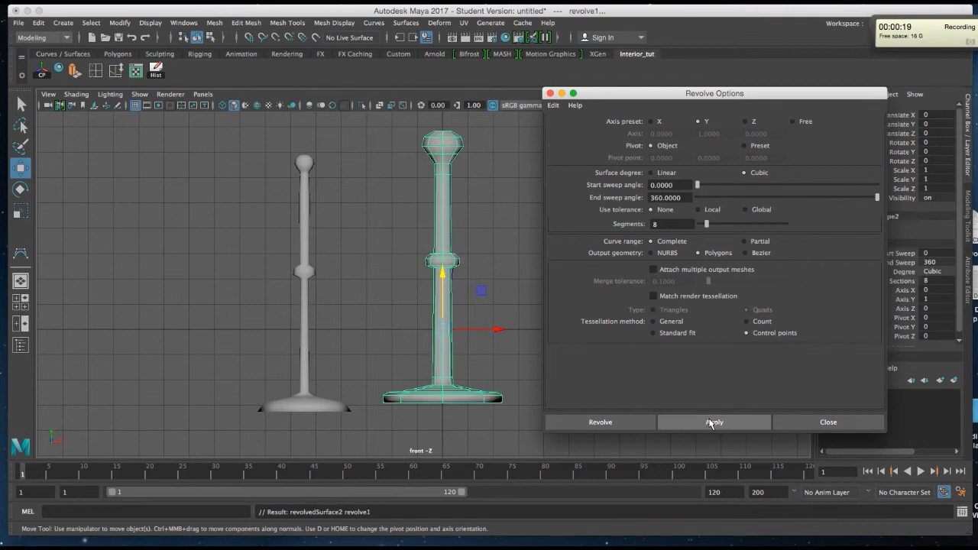
drag(623, 95, 736, 128)
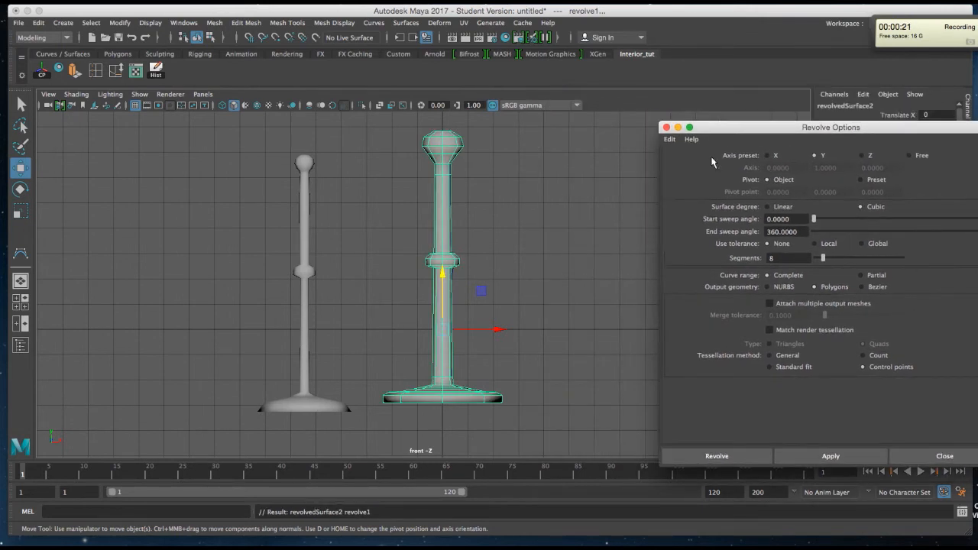
click(666, 128)
- Move the revolved stand to about X -3.118 with smooth mesh preview on, and center its pivot
drag(499, 329, 450, 330)
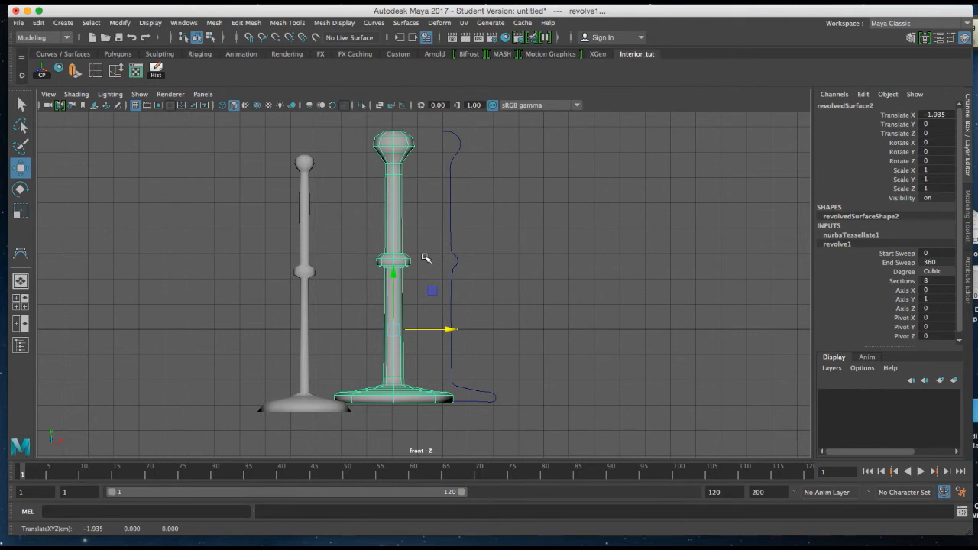
key(3)
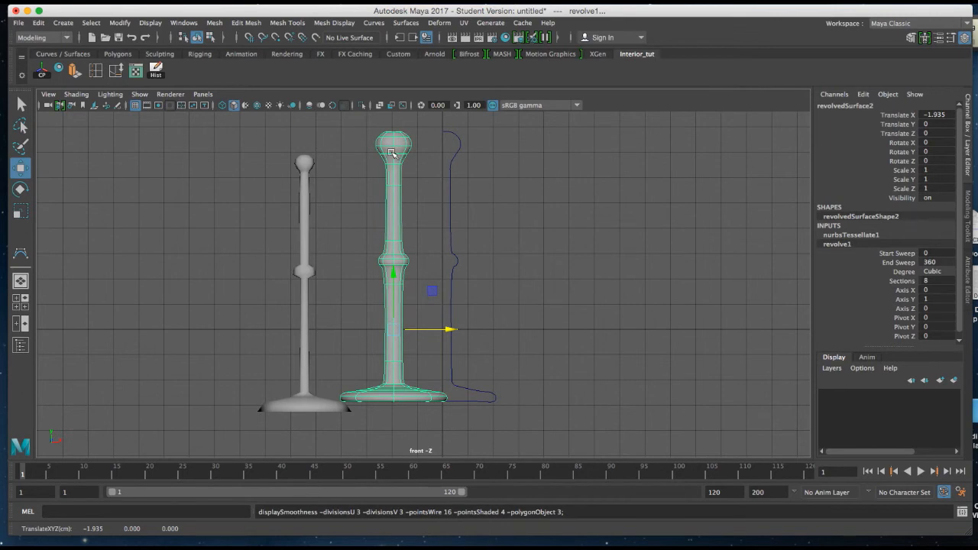
drag(449, 329, 421, 330)
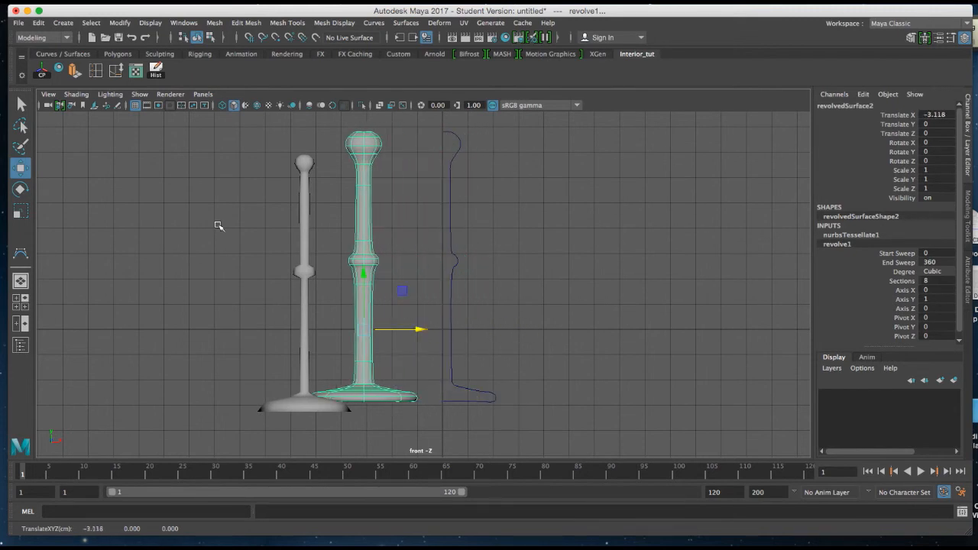
click(46, 76)
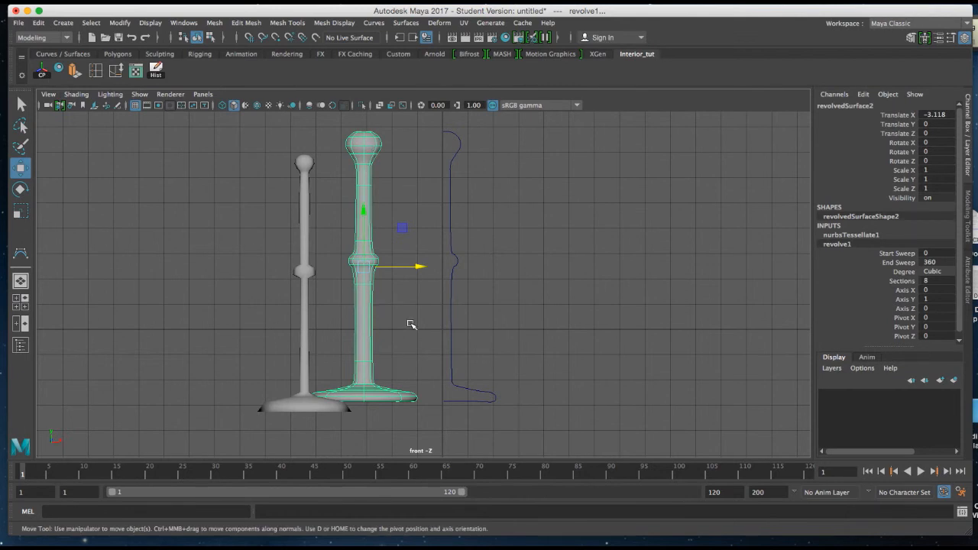
- Select the profile curve's top knob control vertices and raise them to about Y 9.367
click(453, 228)
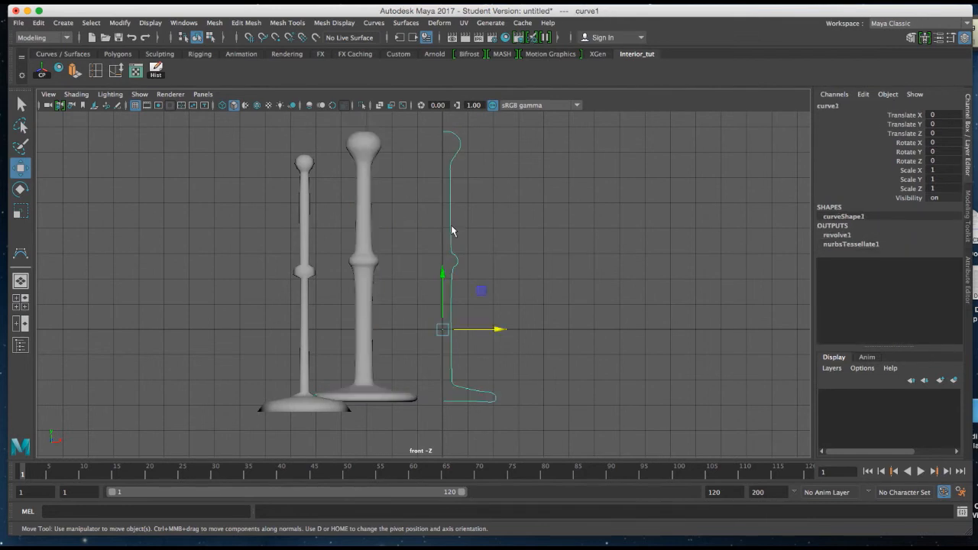
right_click(452, 229)
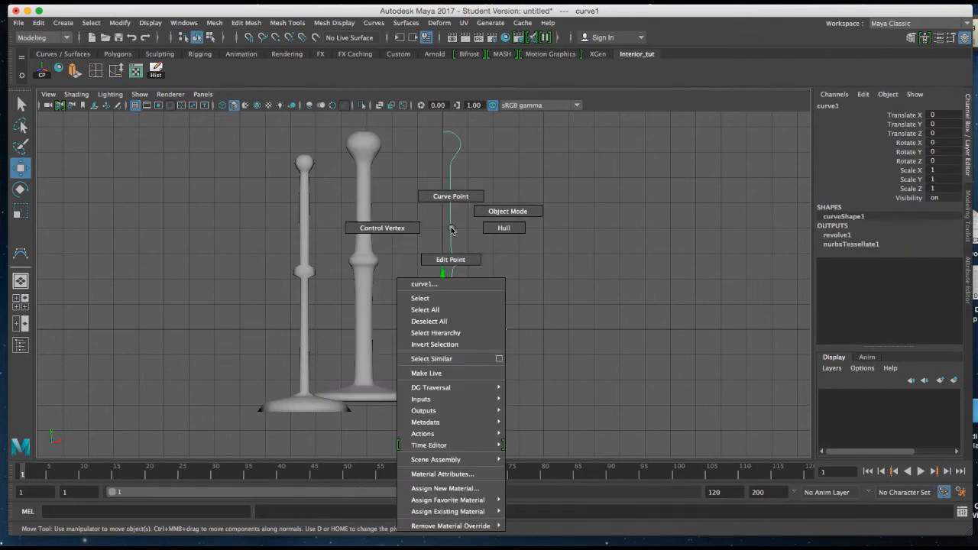
click(400, 228)
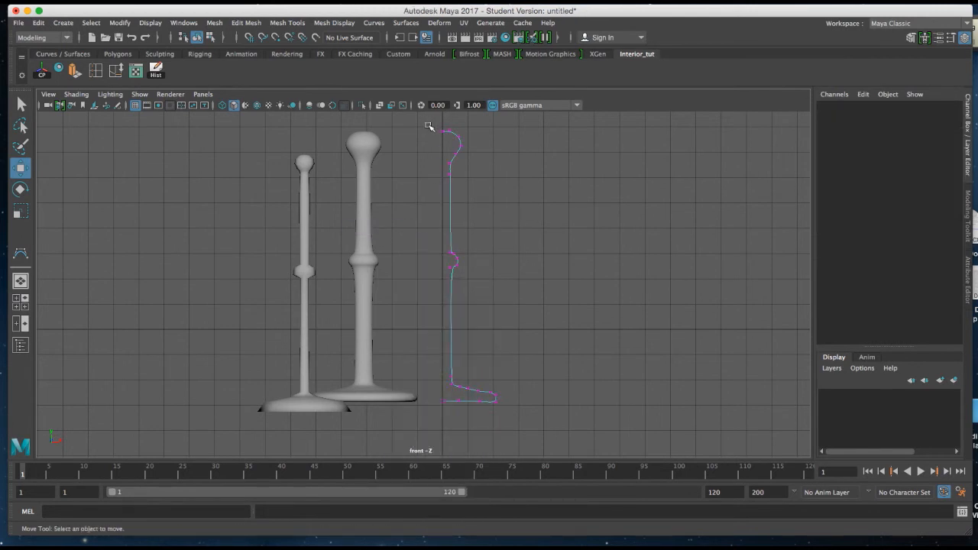
drag(426, 125, 475, 183)
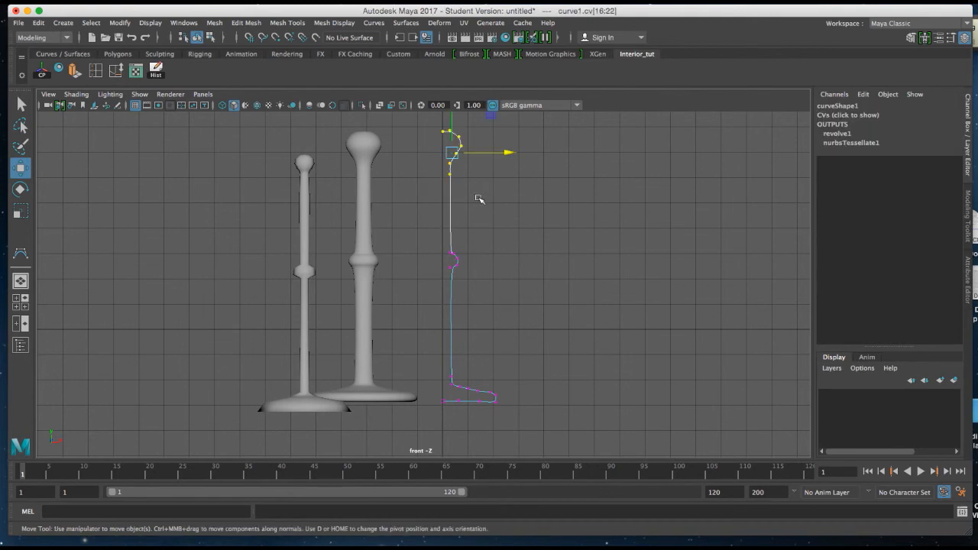
scroll(452, 180, down, 2)
alt+right_drag(452, 180, 428, 107)
alt+right_drag(489, 263, 471, 203)
alt+middle_drag(468, 207, 481, 262)
drag(455, 199, 455, 150)
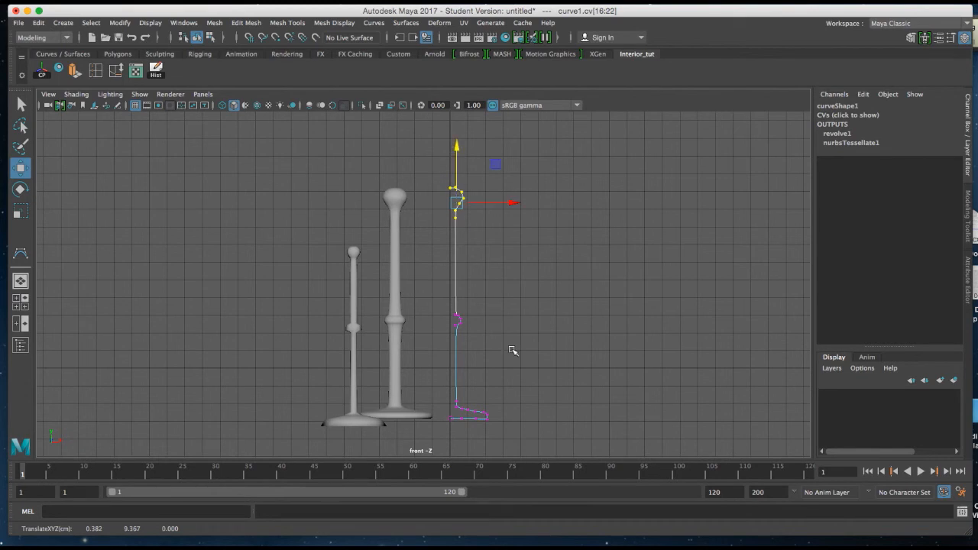
- Lower the profile curve's ring and base control vertices, and adjust the ring's vertices to about X 0.388, Y 1.323
alt+right_drag(513, 350, 482, 278)
drag(432, 301, 501, 428)
drag(466, 304, 440, 351)
drag(509, 339, 508, 339)
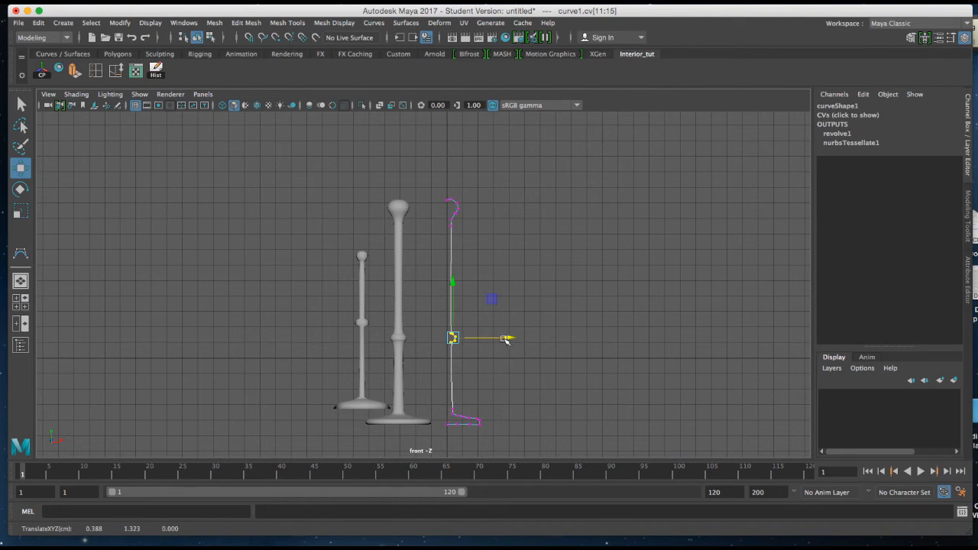
- Move the end control vertex at the top of the profile curve onto the central vertical axis
alt+right_drag(462, 240, 517, 458)
alt+middle_drag(484, 211, 520, 279)
alt+right_drag(479, 193, 489, 219)
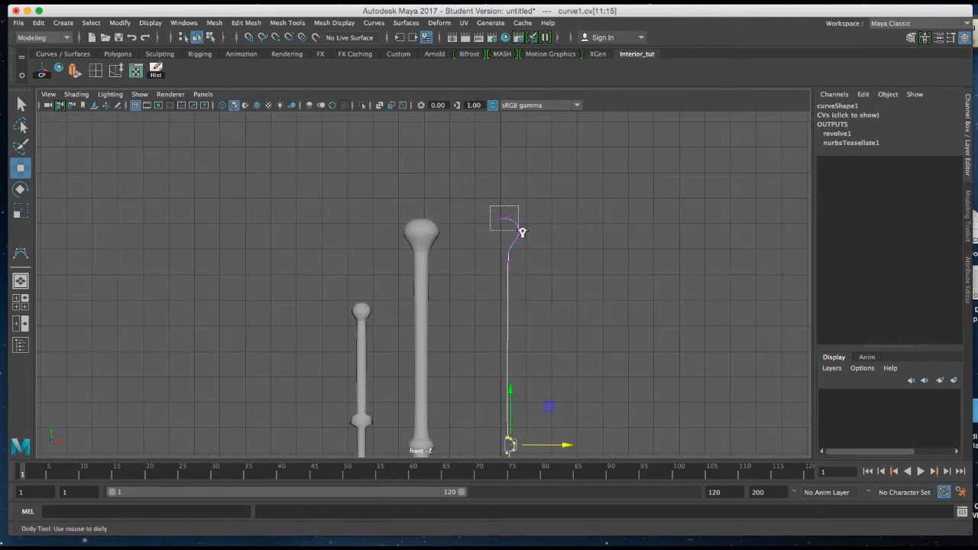
key(f)
click(315, 245)
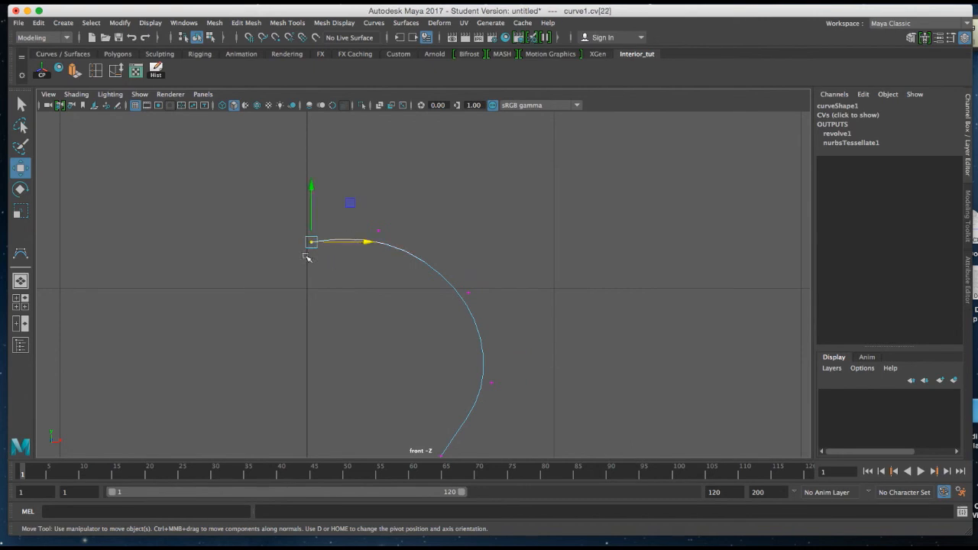
drag(312, 242, 307, 231)
alt+right_drag(422, 351, 369, 238)
alt+middle_drag(369, 238, 436, 215)
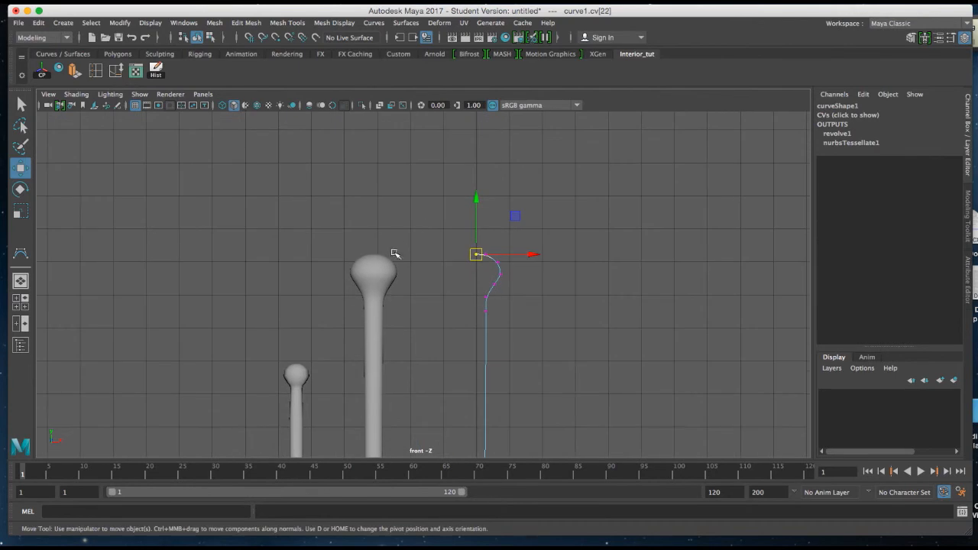
alt+middle_drag(448, 290, 486, 133)
alt+right_drag(500, 293, 399, 132)
mouse_move(489, 352)
alt+right_down()
mouse_move(459, 286)
mouse_move(443, 321)
mouse_move(443, 277)
mouse_move(448, 306)
alt+right_up()
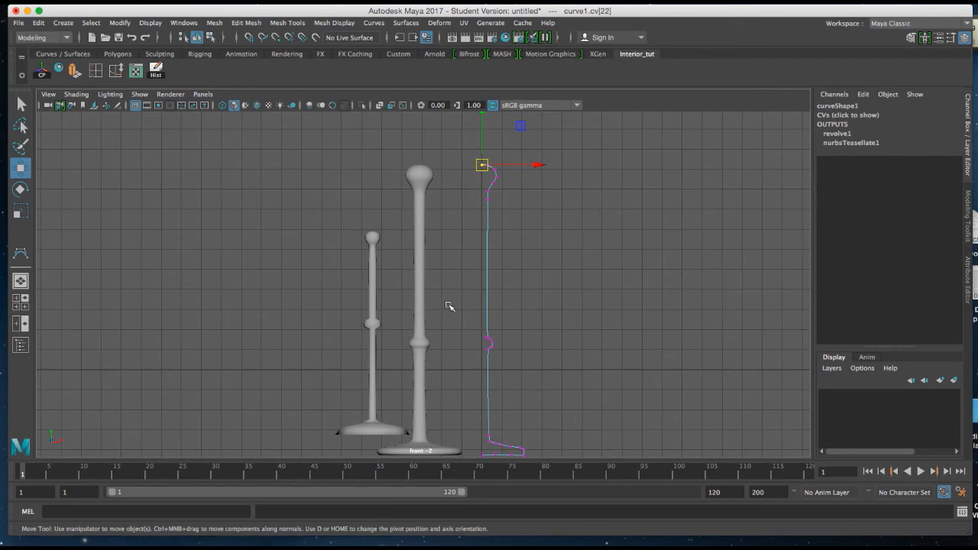
- Return the profile curve to object mode and turn off smooth mesh preview on the taller revolved stand
right_click(490, 285)
click(528, 267)
click(421, 267)
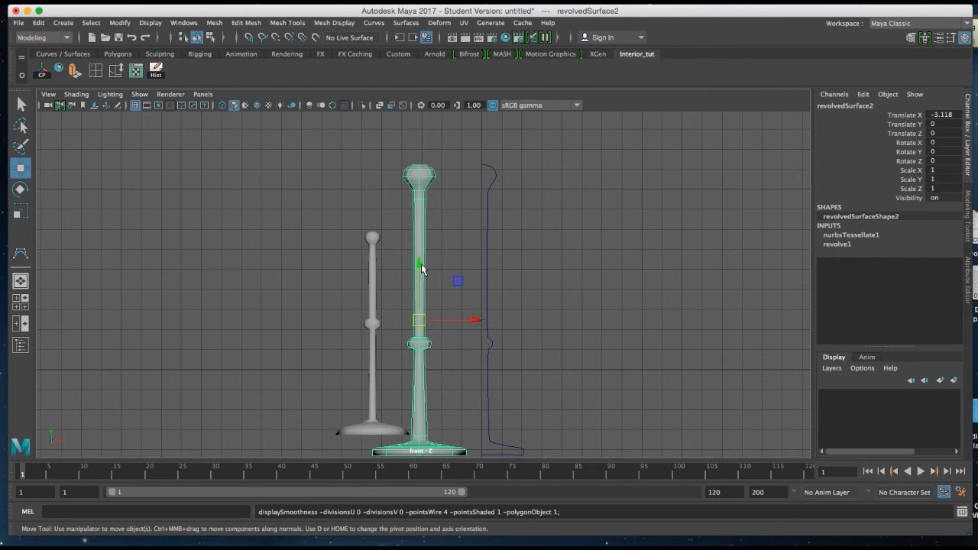
scroll(434, 285, up, 1)
alt+right_drag(435, 285, 463, 353)
alt+middle_drag(463, 342, 478, 402)
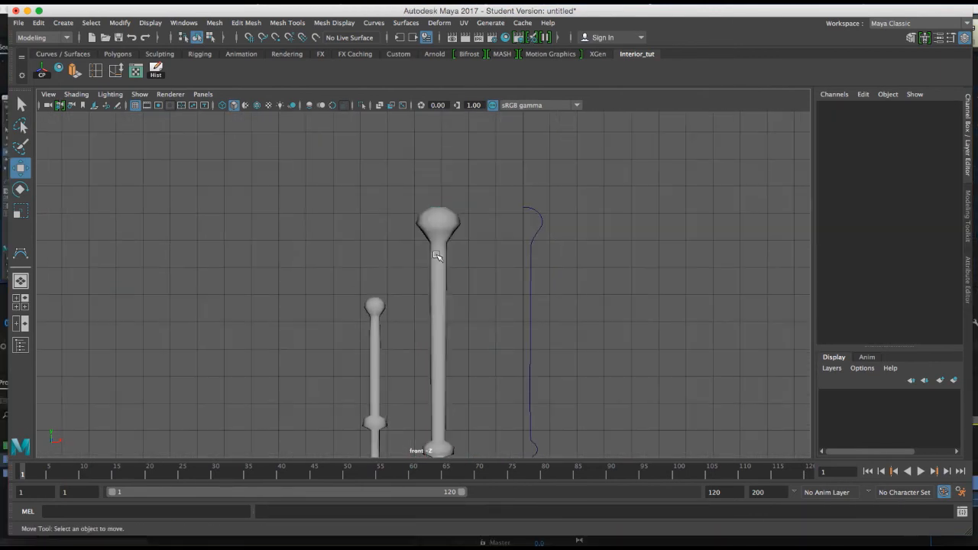
key(a)
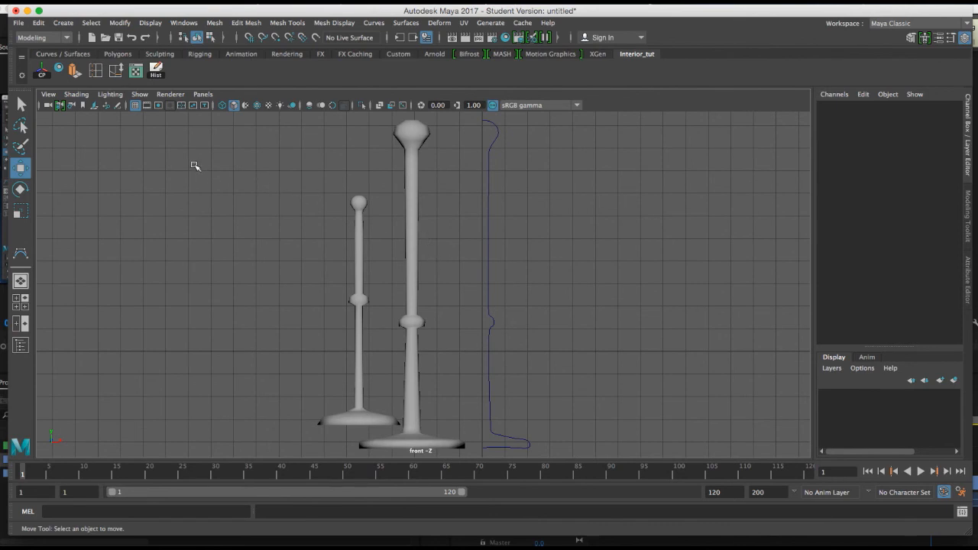
click(107, 95)
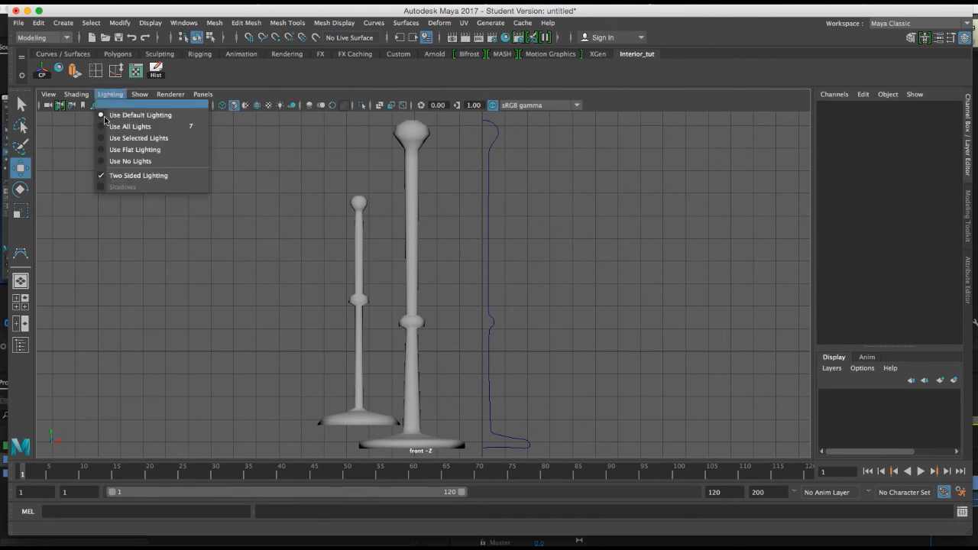
click(259, 237)
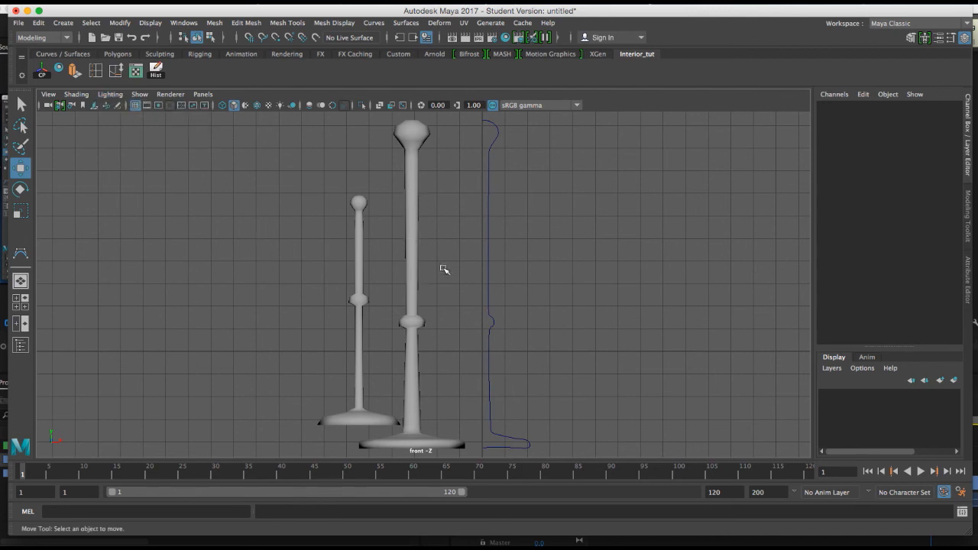